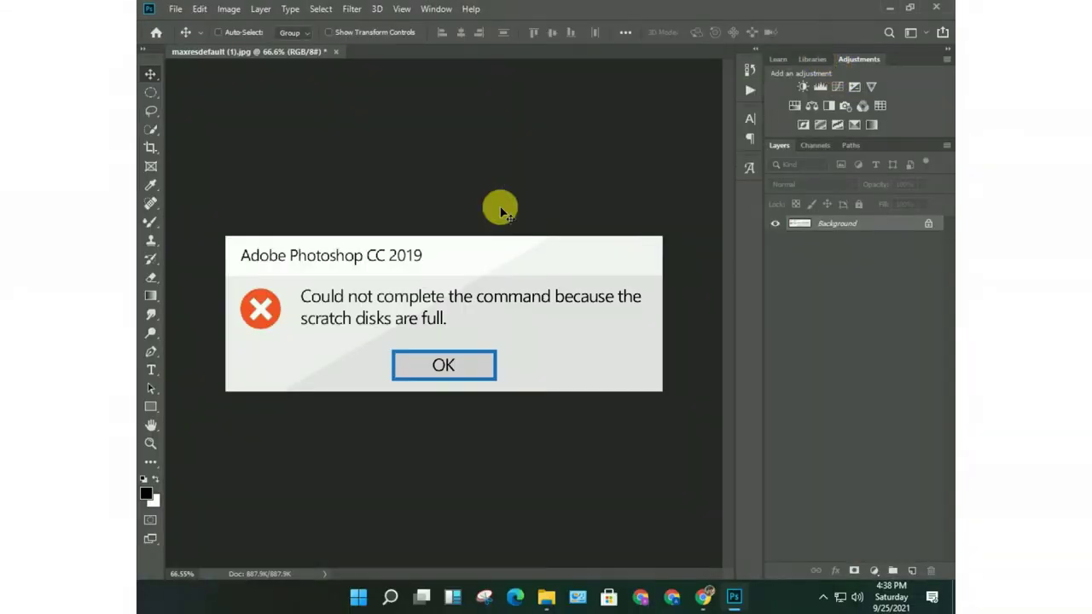
- Minimize the Photoshop window to get to the desktop
left_click(890, 8)
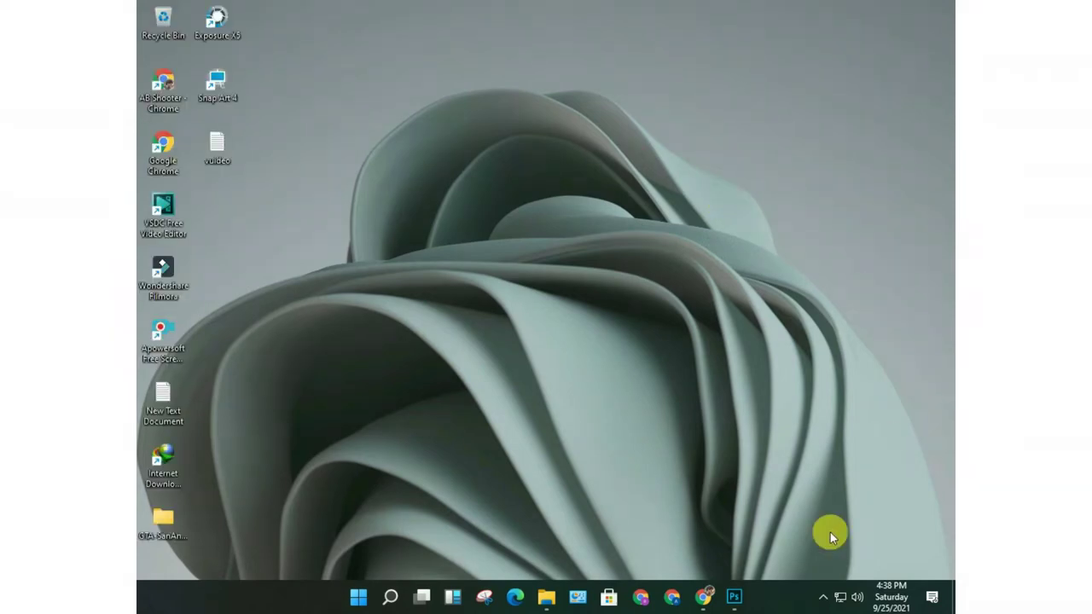
left_click(733, 596)
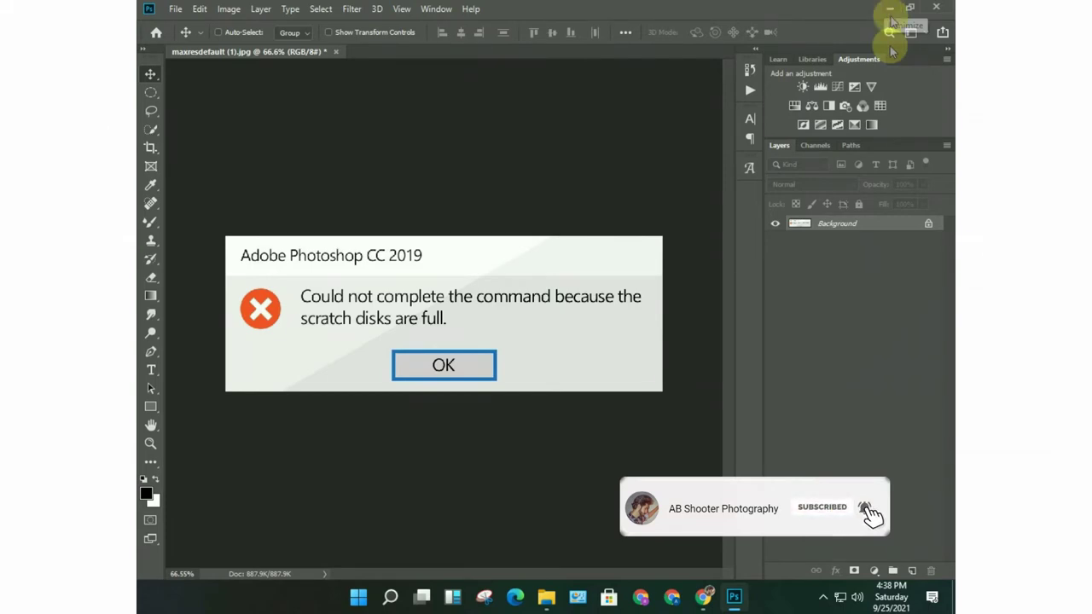
left_click(898, 6)
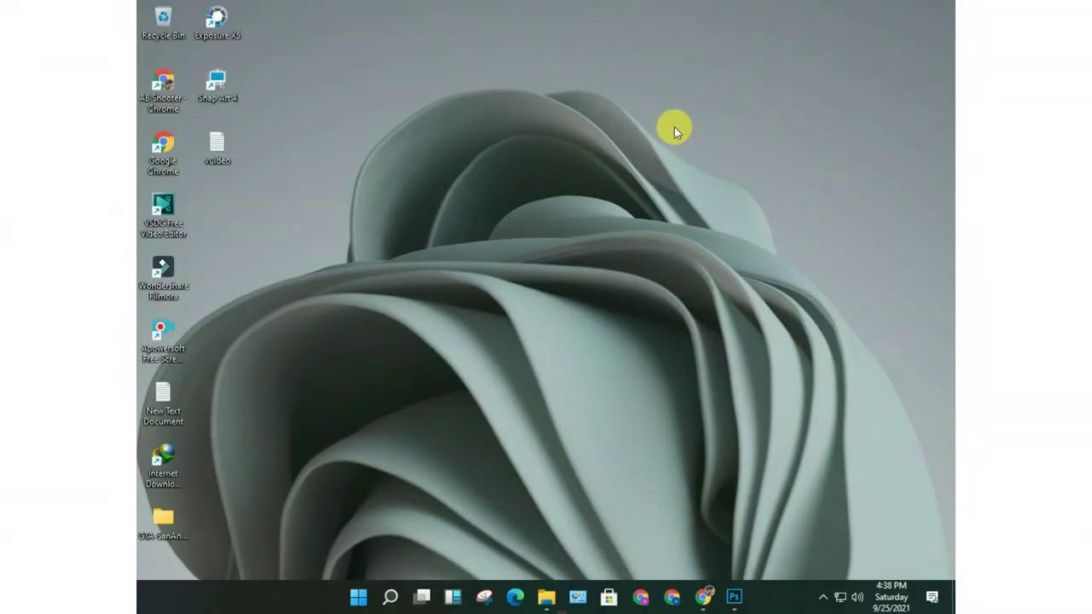
- Open the Windows Temp folder by running the command temp from the Run dialog
key("super+r")
type("%temp%")
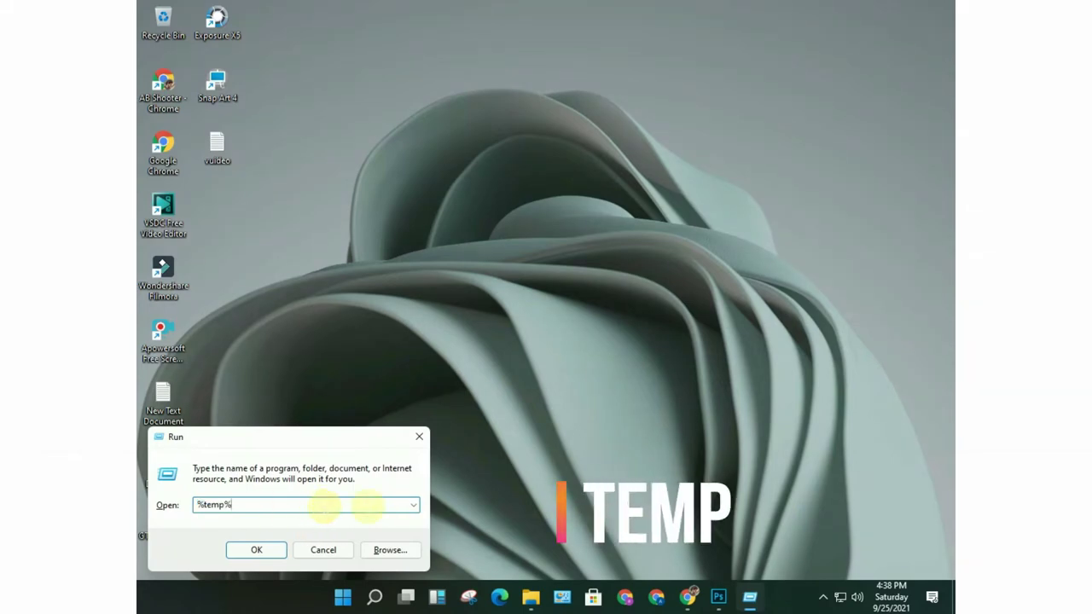
left_click(413, 505)
left_click(309, 530)
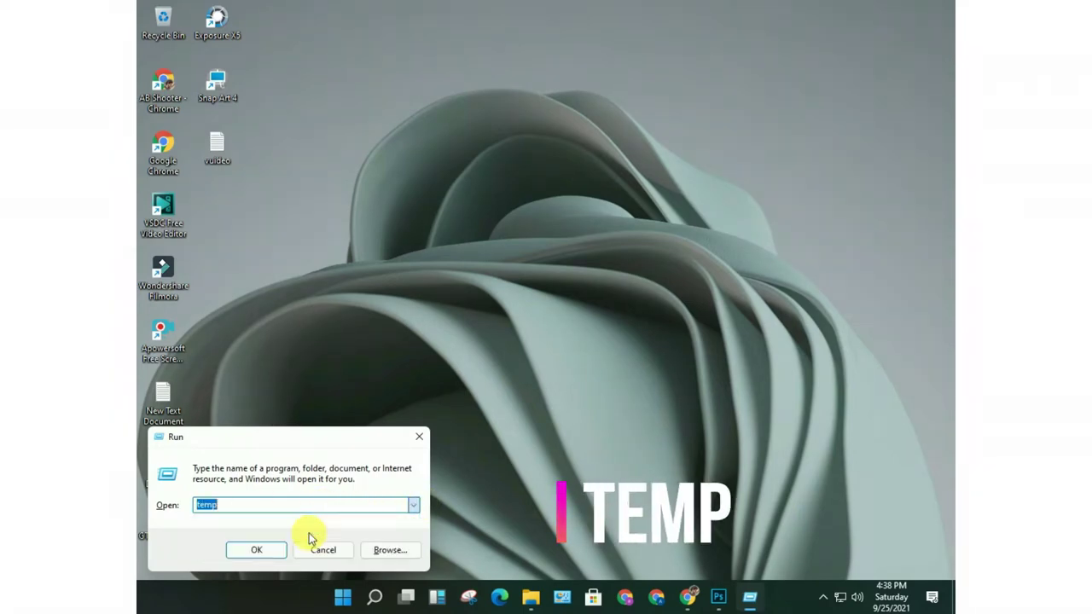
key("BackSpace")
type("temp")
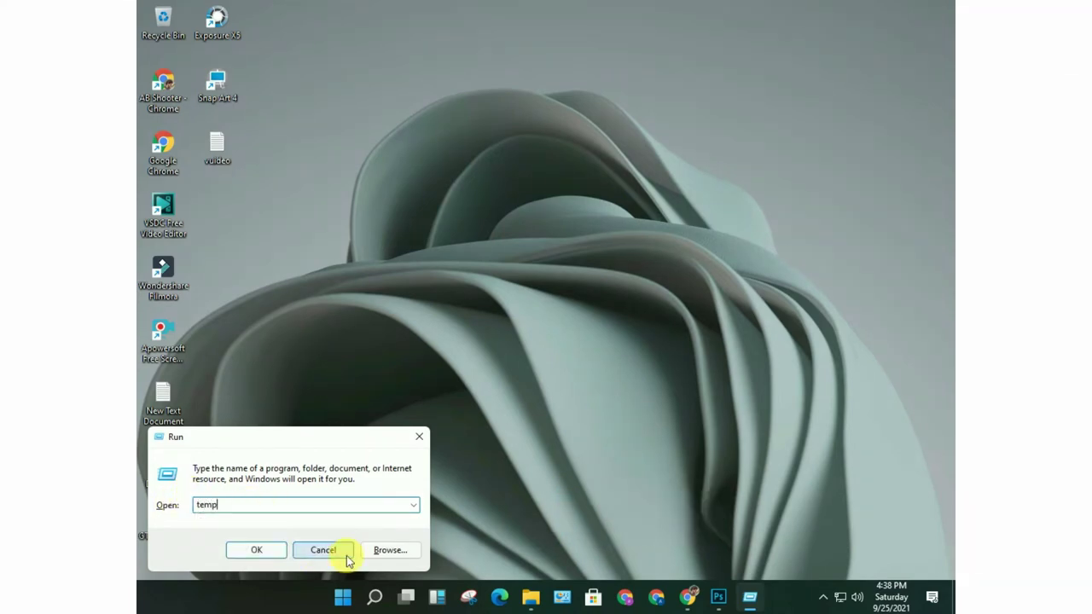
left_click(254, 550)
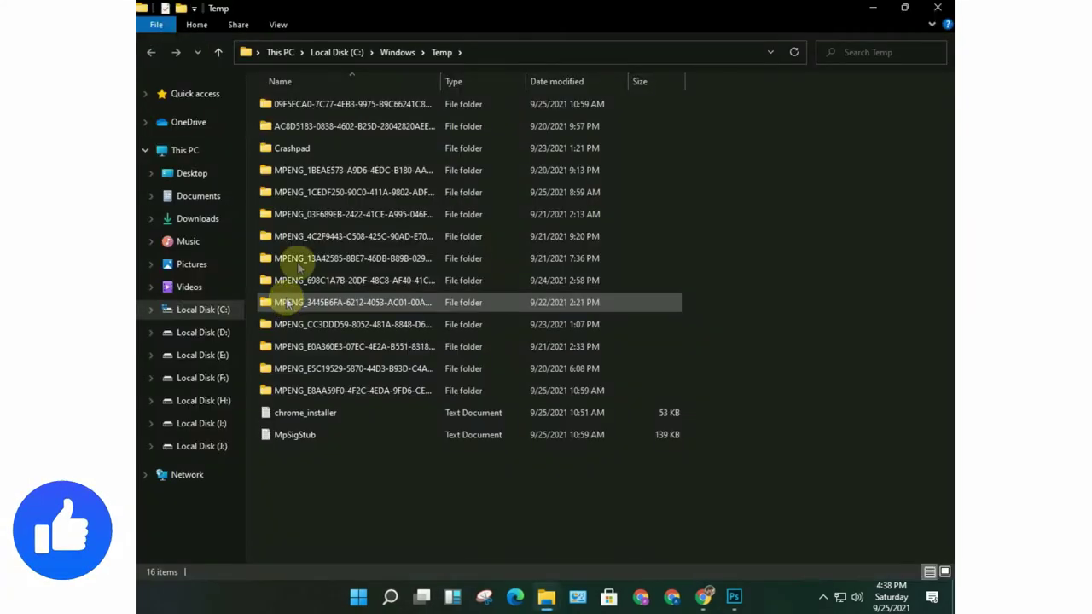
- Delete all files and folders in the Windows Temp folder and close its window
left_click(599, 390)
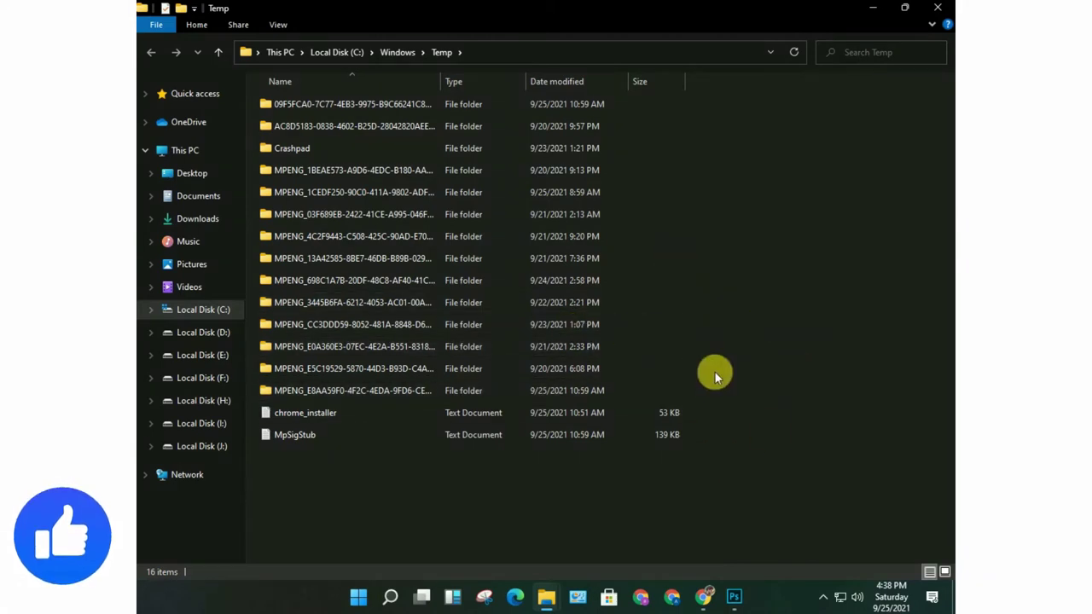
left_click_drag(583, 518, 567, 110)
right_click(567, 110)
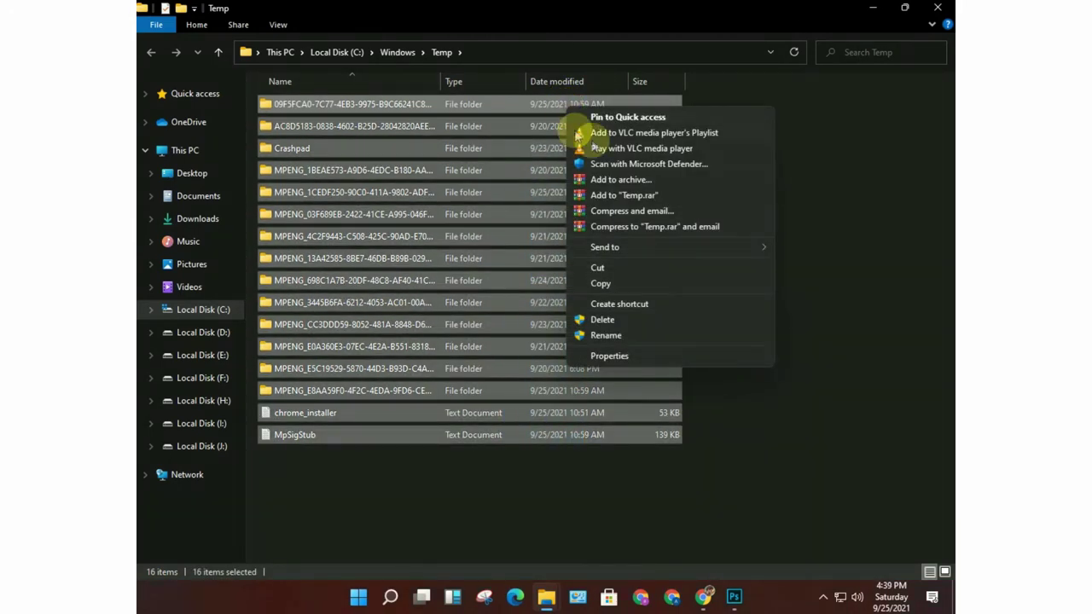
left_click(582, 321)
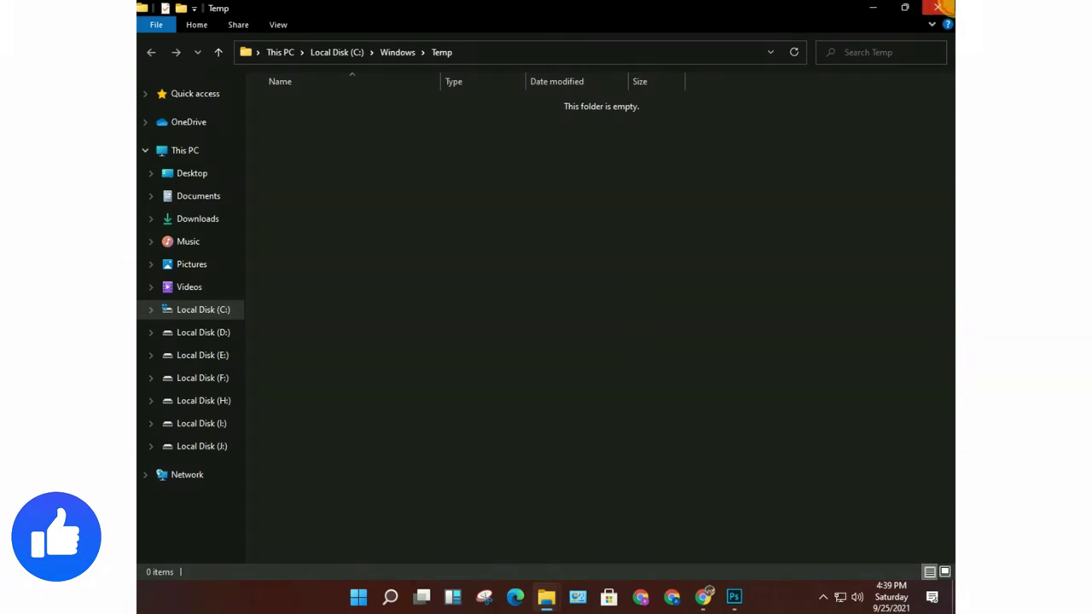
left_click(939, 7)
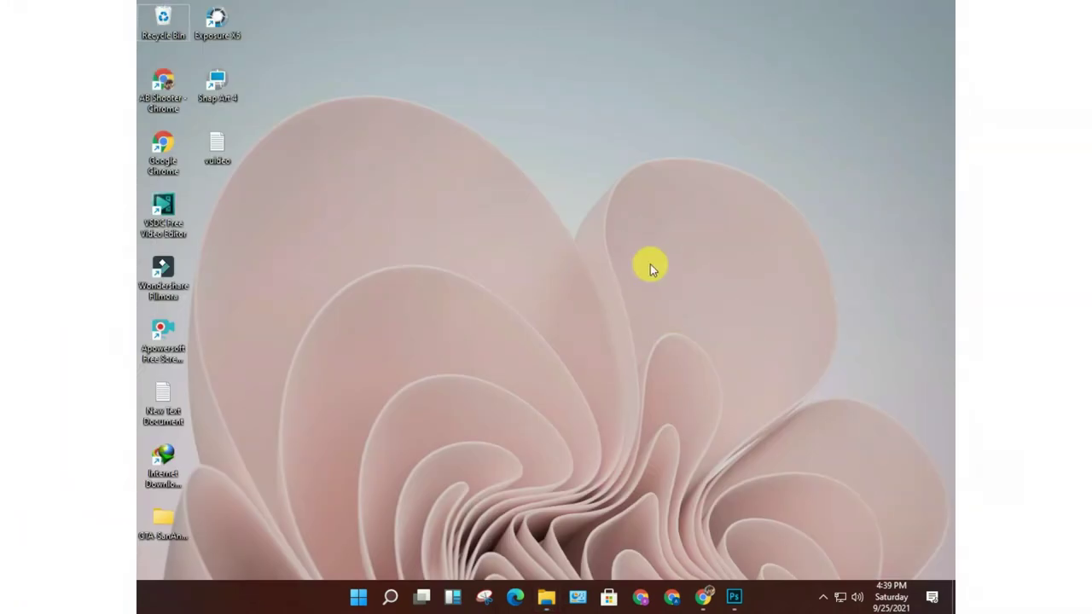
- Open the user account's AppData Temp folder by running the command %temp%
key("super+r")
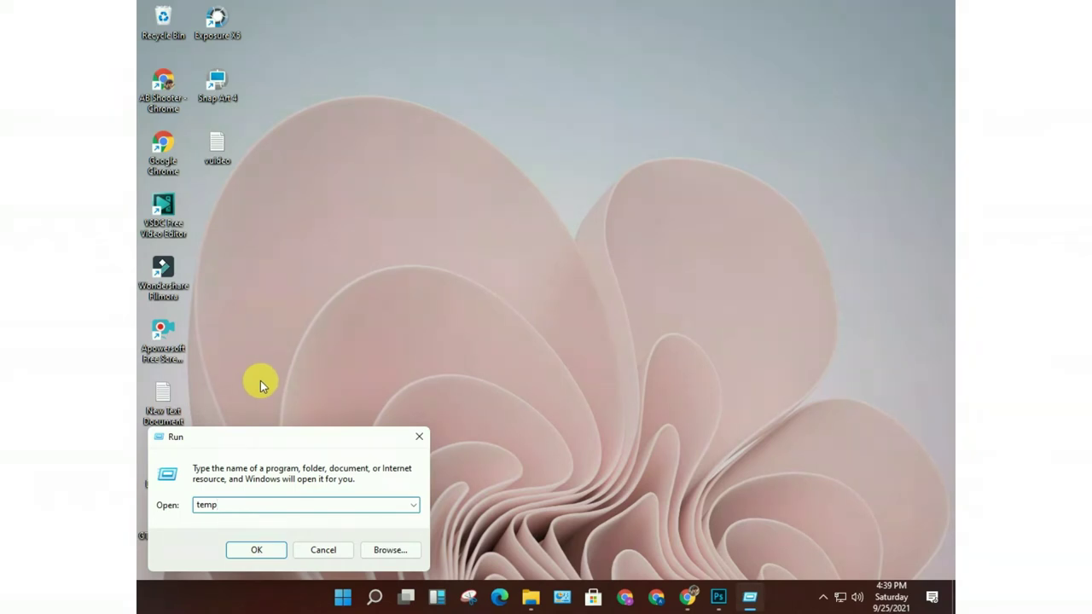
type("%")
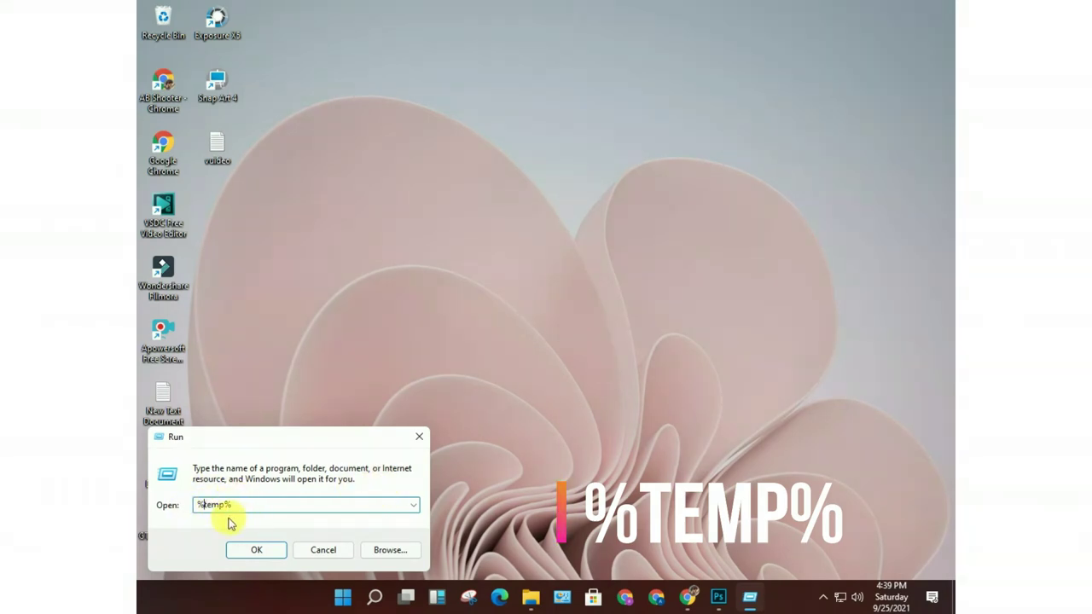
left_click(266, 552)
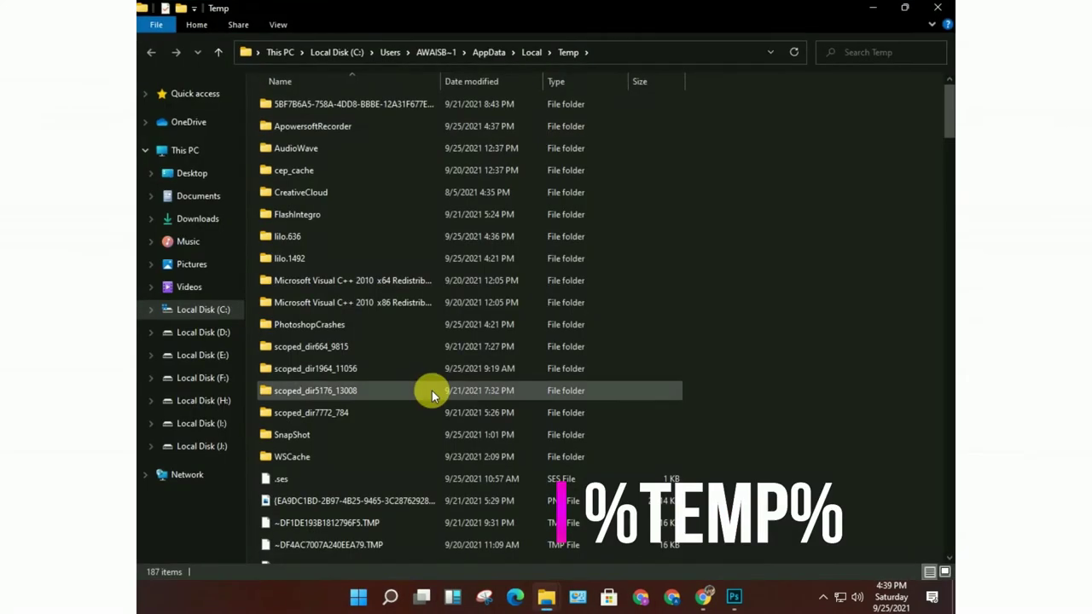
- Delete everything in the user's Temp folder, skipping all current items that are in use
scroll(432, 391, "down", 6)
scroll(467, 215, "up", 6)
left_click_drag(770, 95, 439, 601)
right_click(461, 333)
left_click(495, 523)
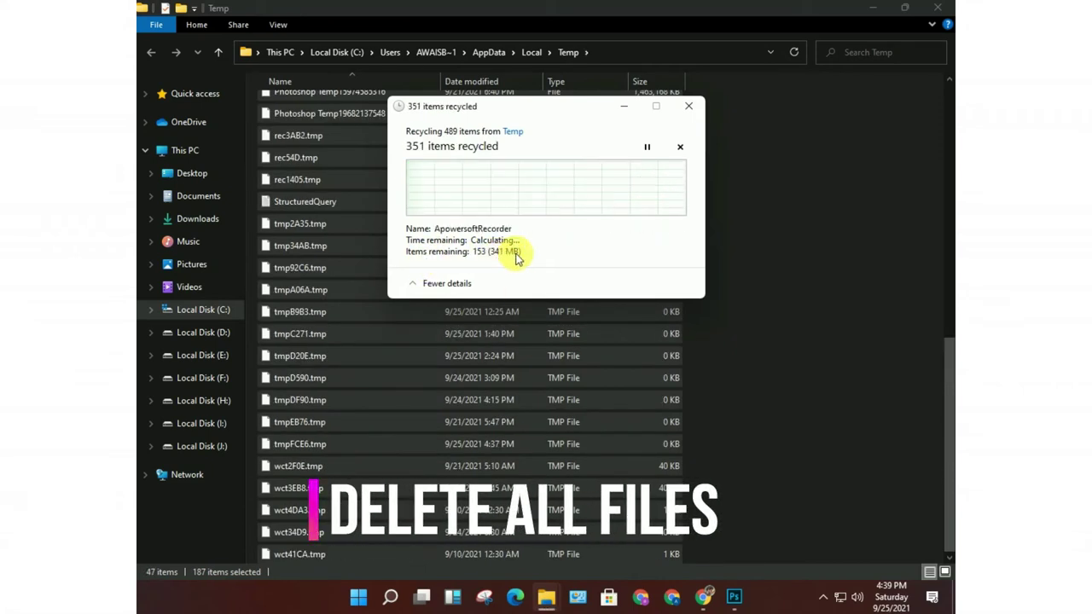
left_click(463, 239)
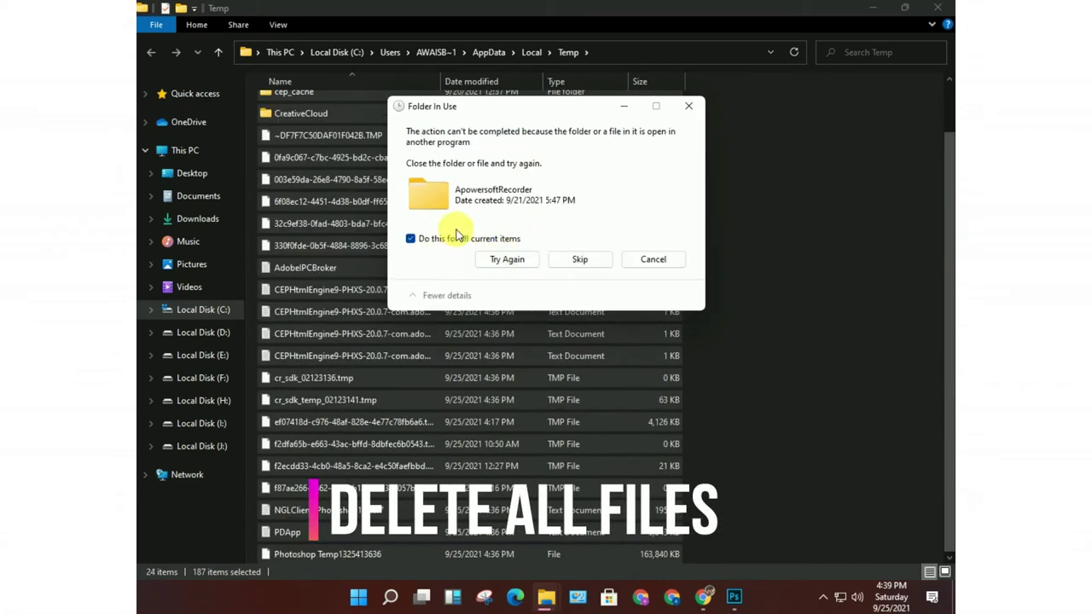
left_click(480, 239)
left_click(584, 259)
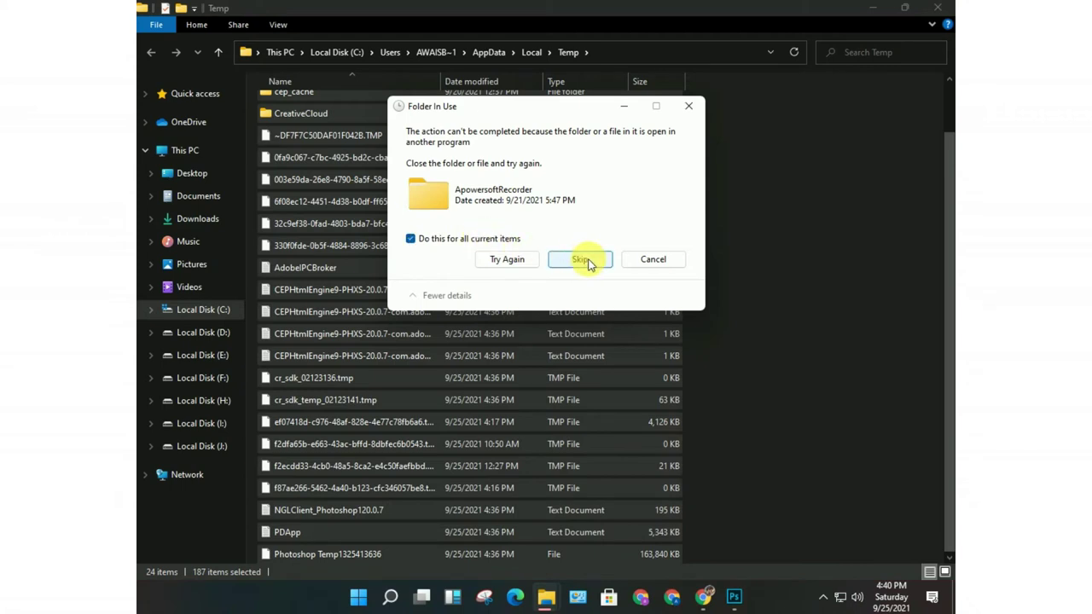
left_click(500, 229)
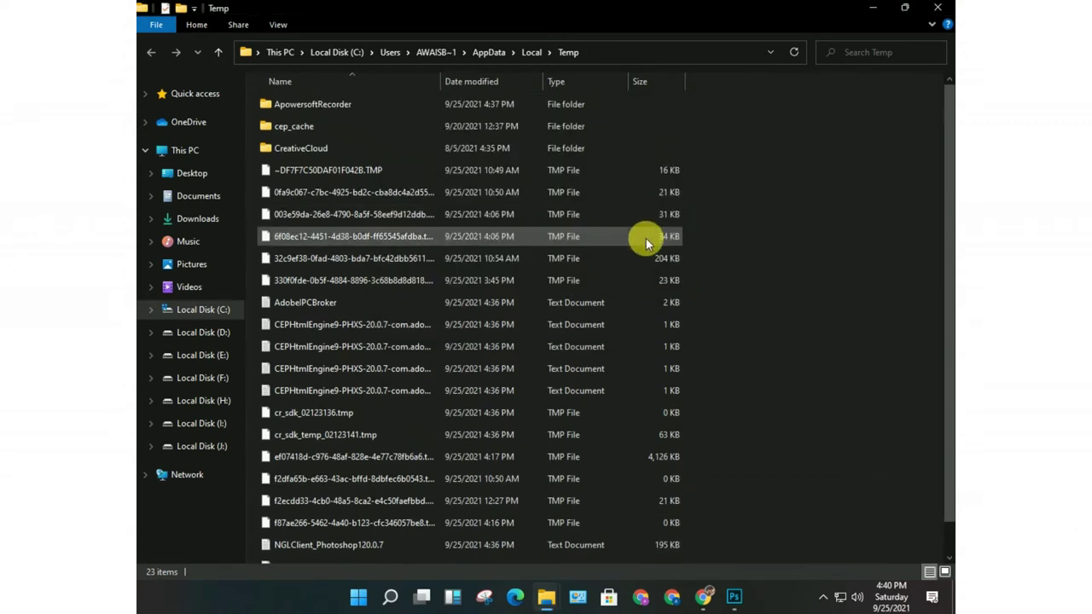
- Try to delete the remaining Temp files again, skipping all items in use, and close the folder window
left_click_drag(789, 95, 256, 588)
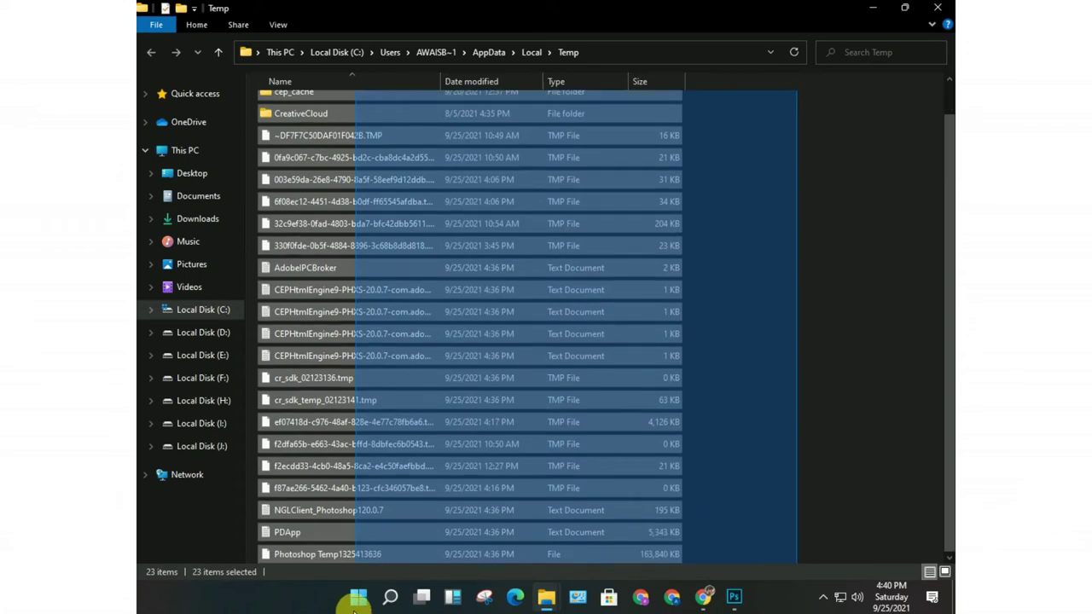
right_click(453, 447)
left_click(432, 310)
left_click(410, 239)
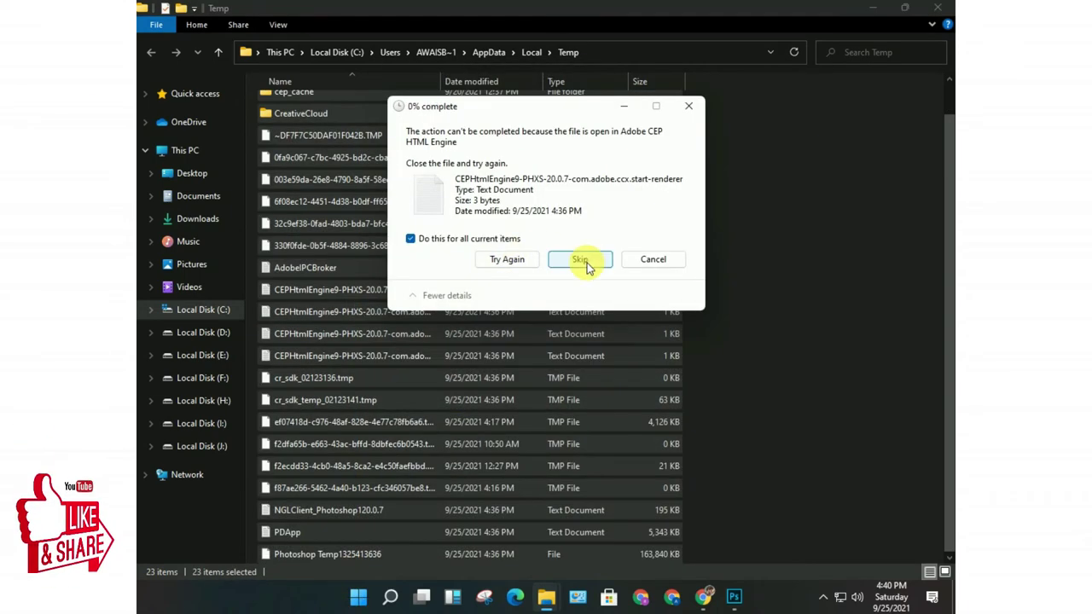
left_click(583, 261)
left_click(651, 260)
left_click(937, 7)
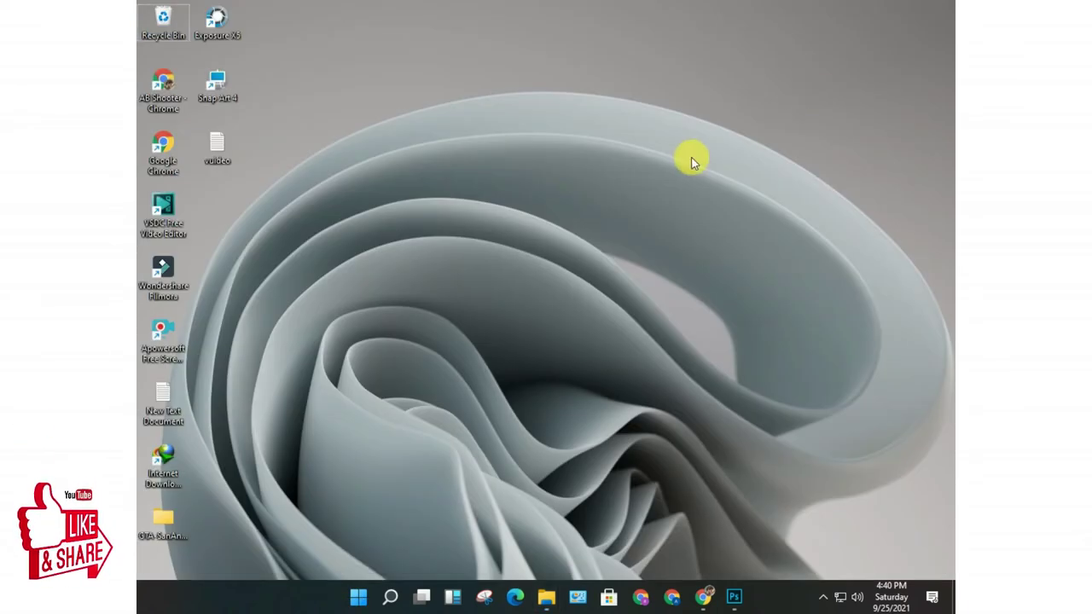
- Permanently delete all items in the Recycle Bin, granting administrator permission for all current items, and close its window
right_click(169, 22)
left_click(213, 29)
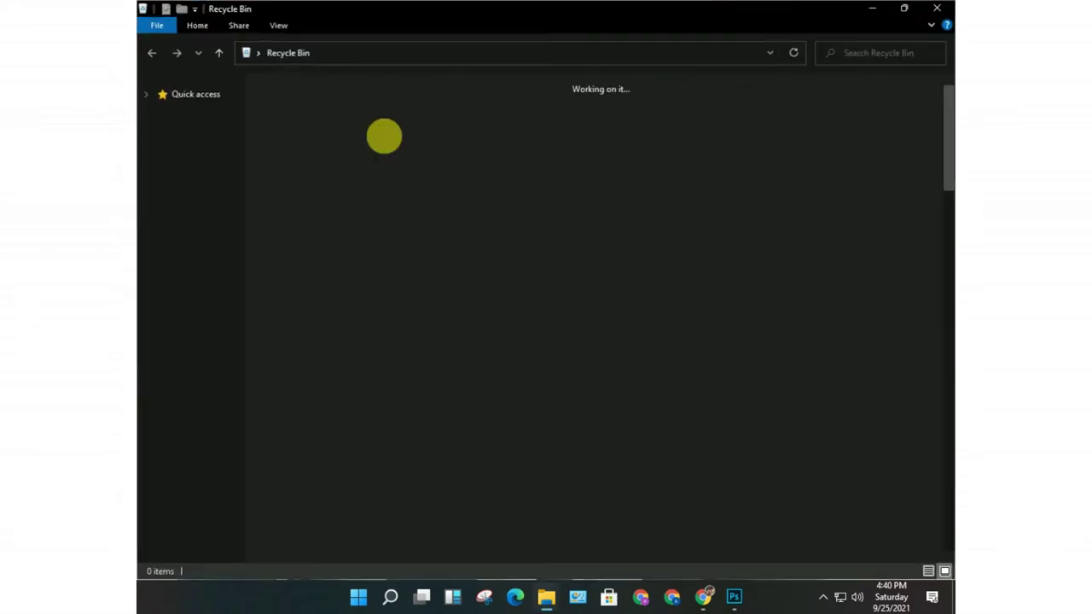
left_click_drag(948, 137, 946, 546)
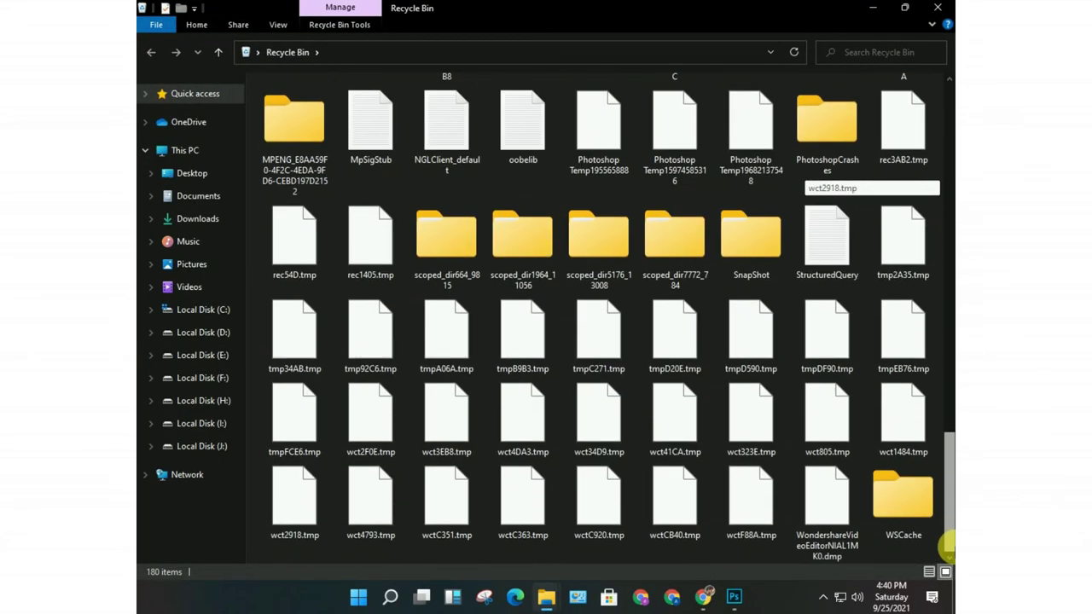
scroll(946, 545, "up", 10)
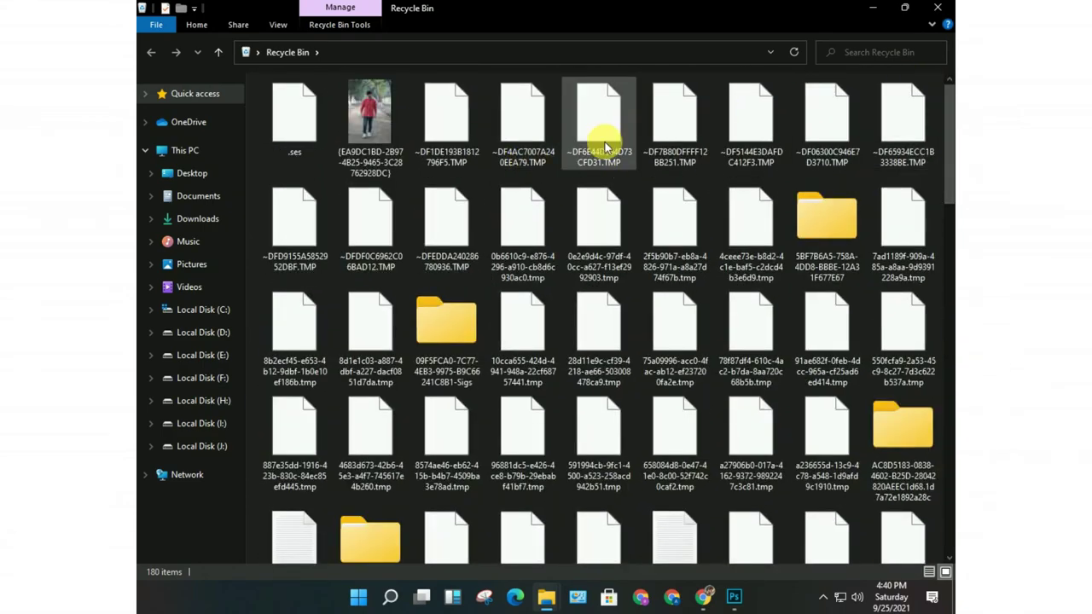
key("ctrl+a")
right_click(560, 198)
left_click(590, 236)
left_click(618, 313)
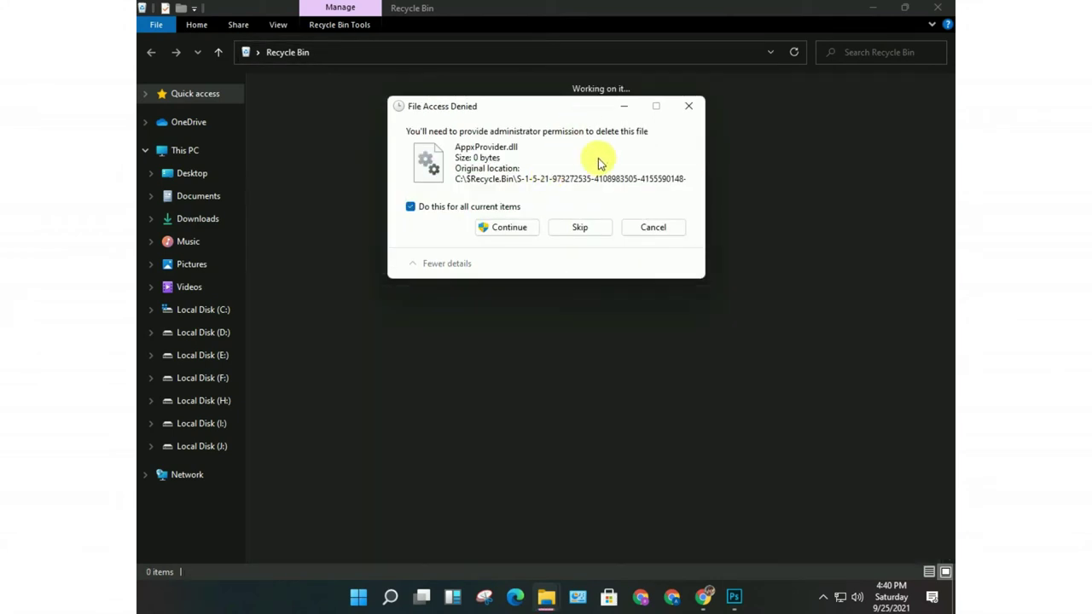
left_click(525, 228)
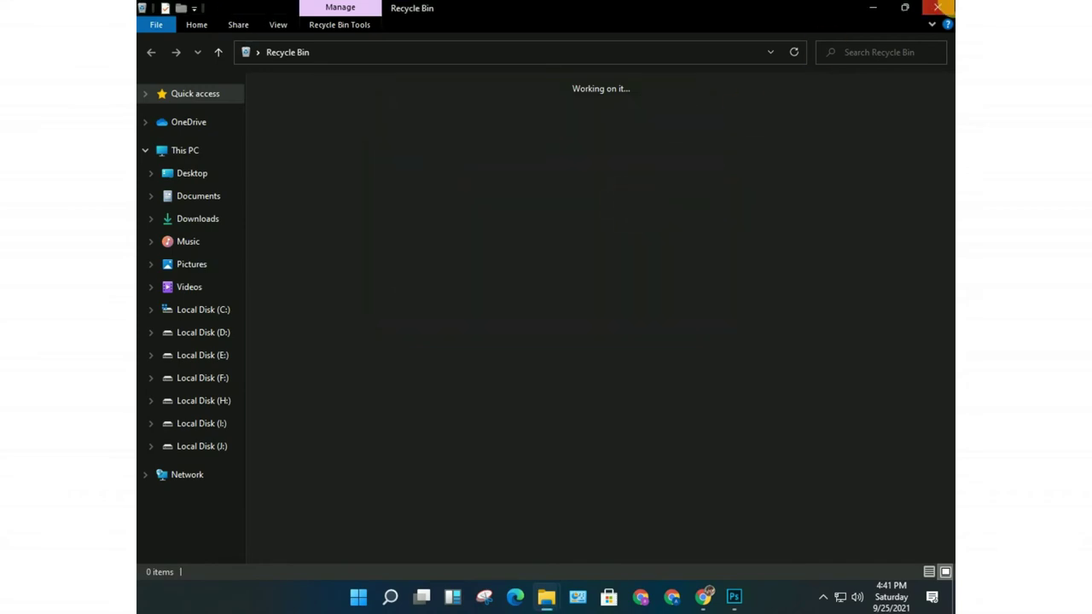
left_click(945, 7)
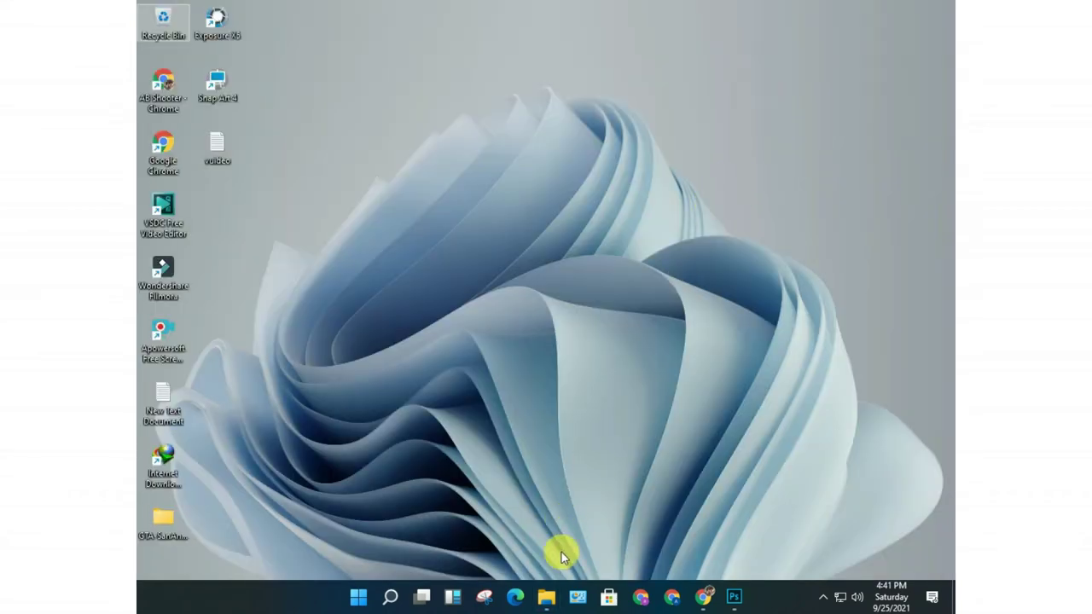
- Open the properties of Local Disk (C:) from This PC in File Explorer
left_click(546, 596)
left_click(175, 151)
left_click(312, 209)
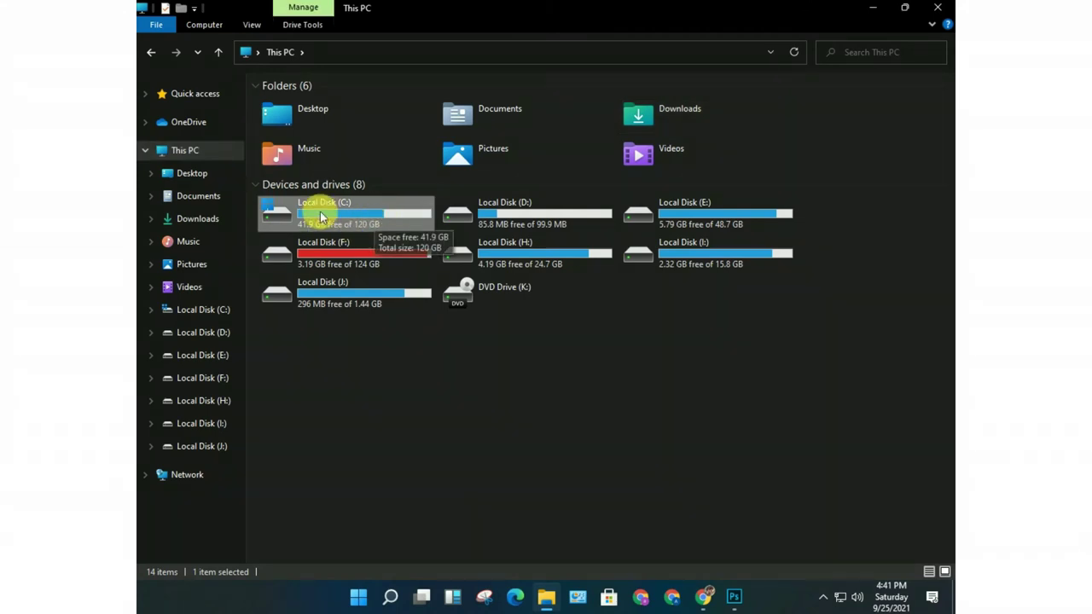
right_click(375, 211)
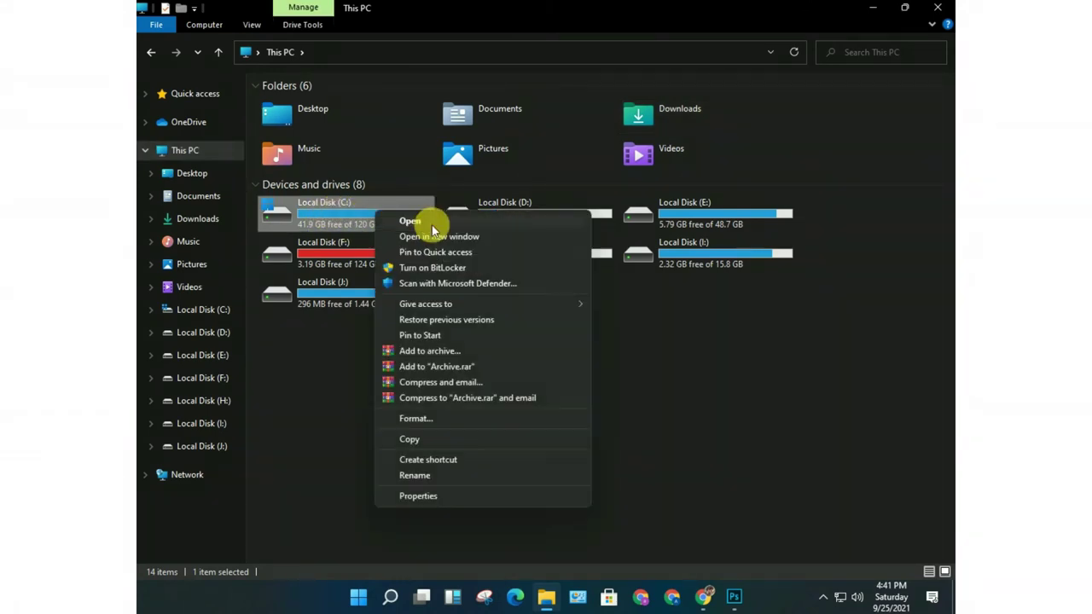
left_click(418, 495)
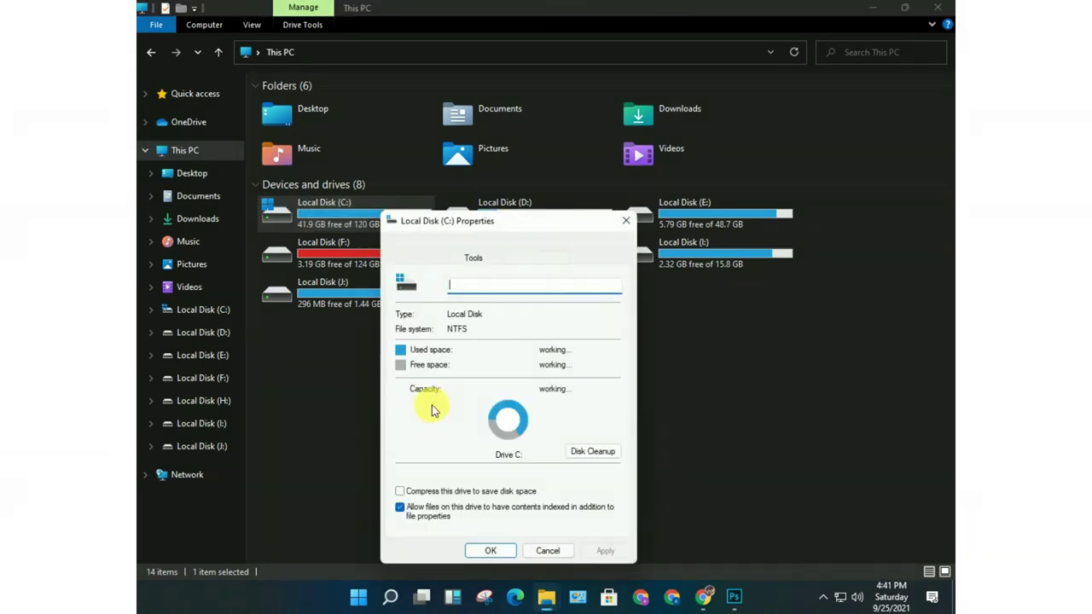
- Run Disk Cleanup on drive C: with the preselected file categories and permanently delete those files
left_click(592, 453)
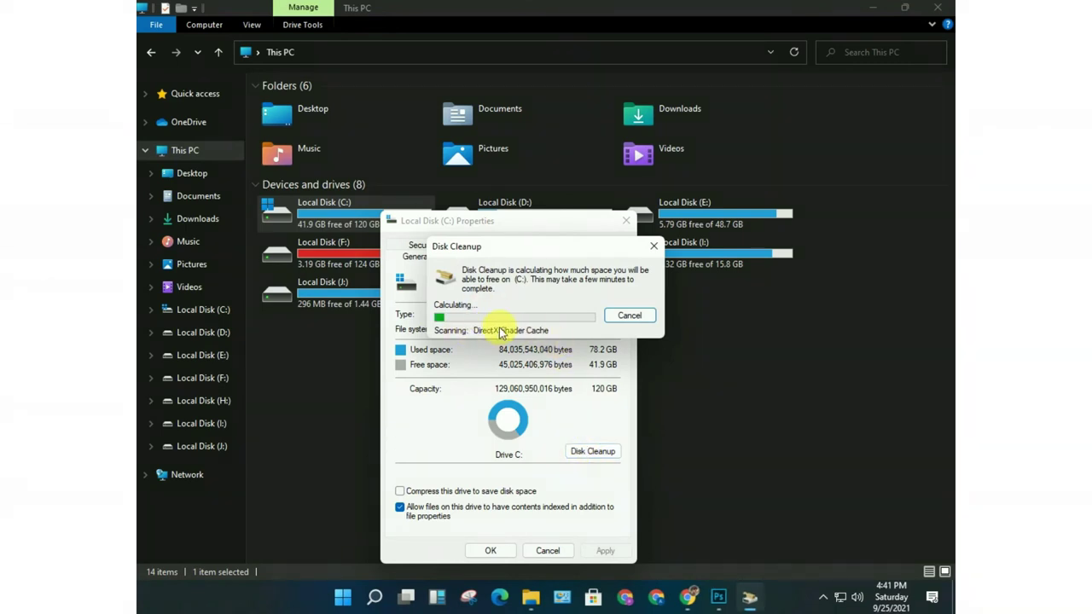
left_click_drag(534, 250, 523, 270)
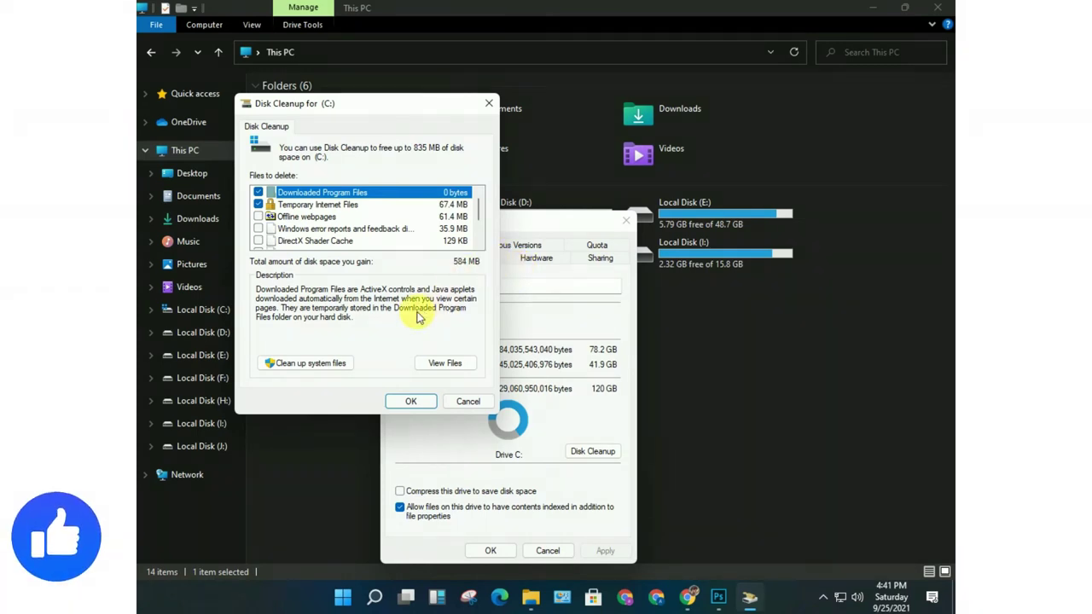
scroll(341, 219, "down", 2)
scroll(346, 226, "up", 1)
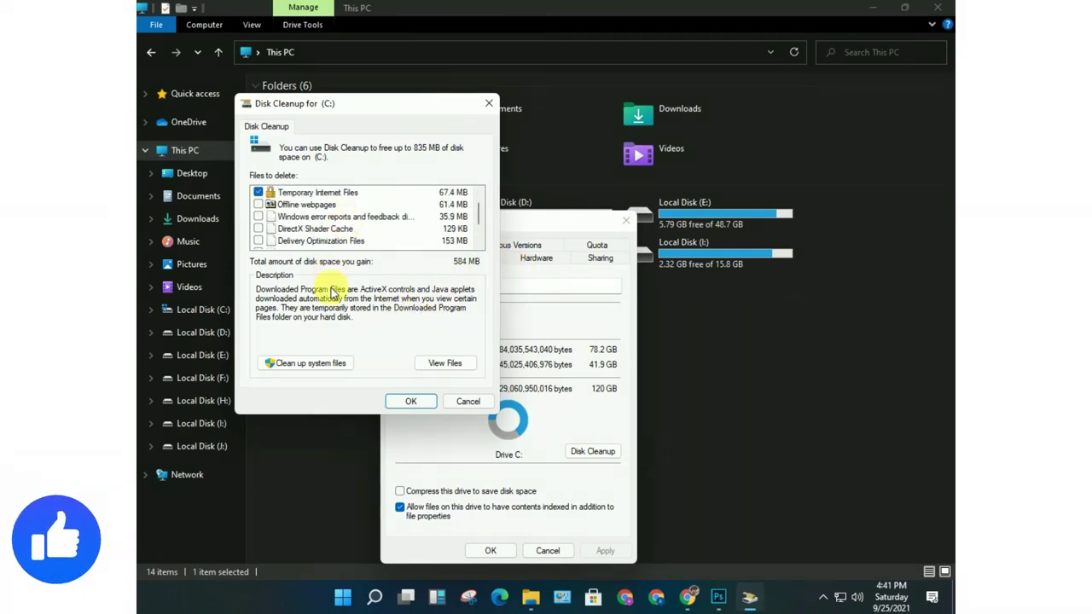
left_click(413, 401)
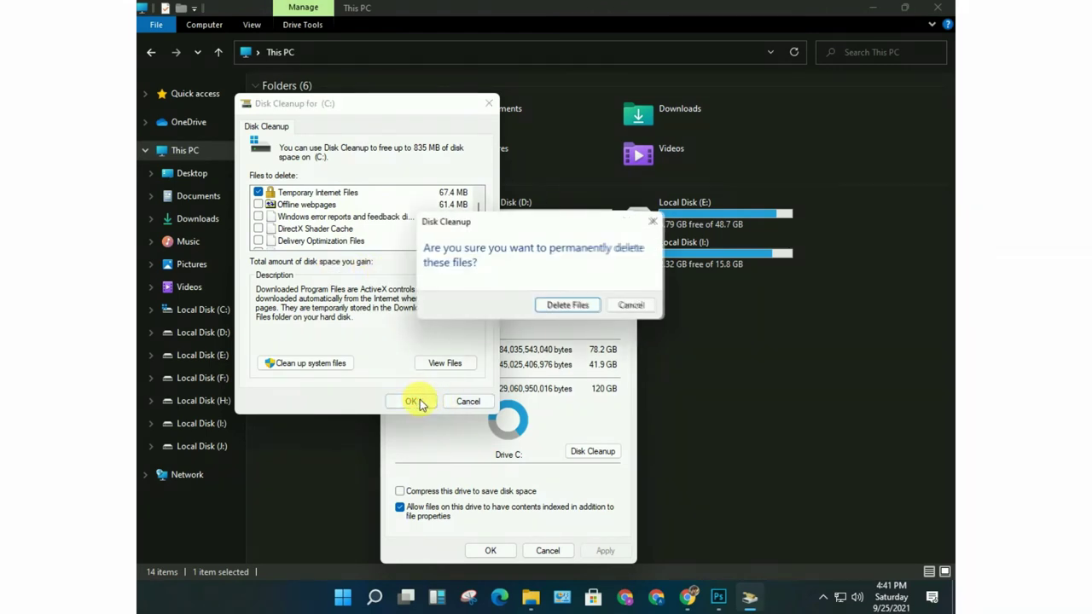
left_click(566, 307)
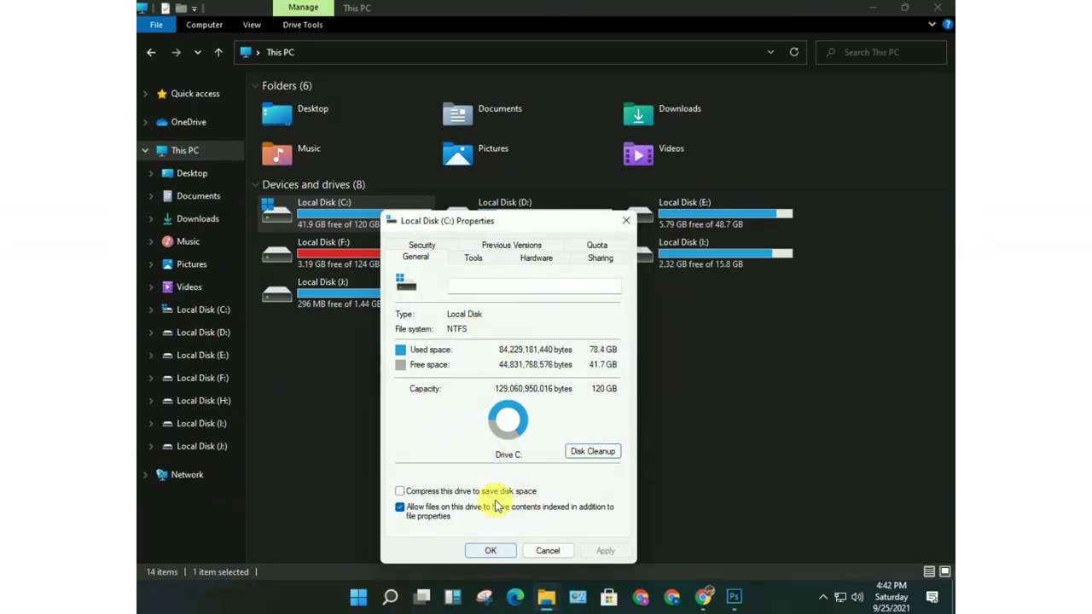
- Close the Local Disk (C:) properties, refresh the This PC view and close the File Explorer window
left_click(491, 550)
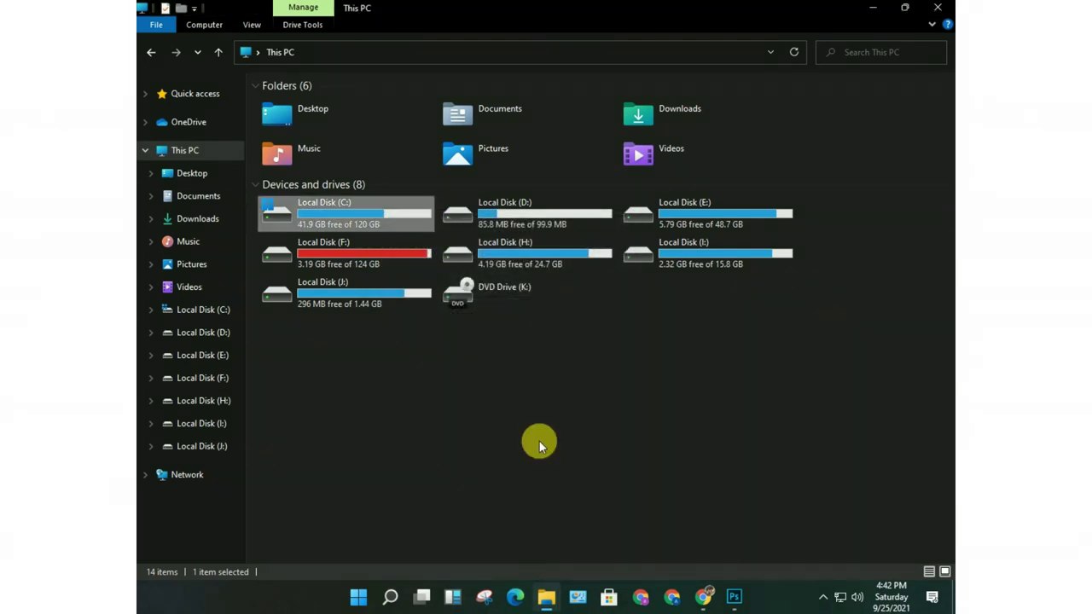
left_click(537, 432)
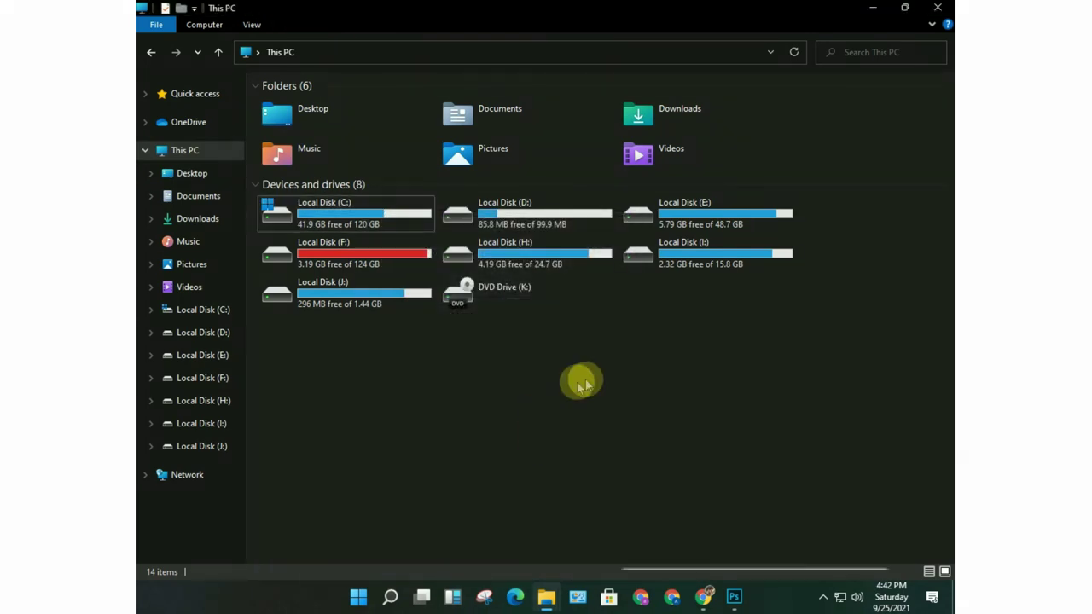
right_click(630, 384)
left_click(721, 436)
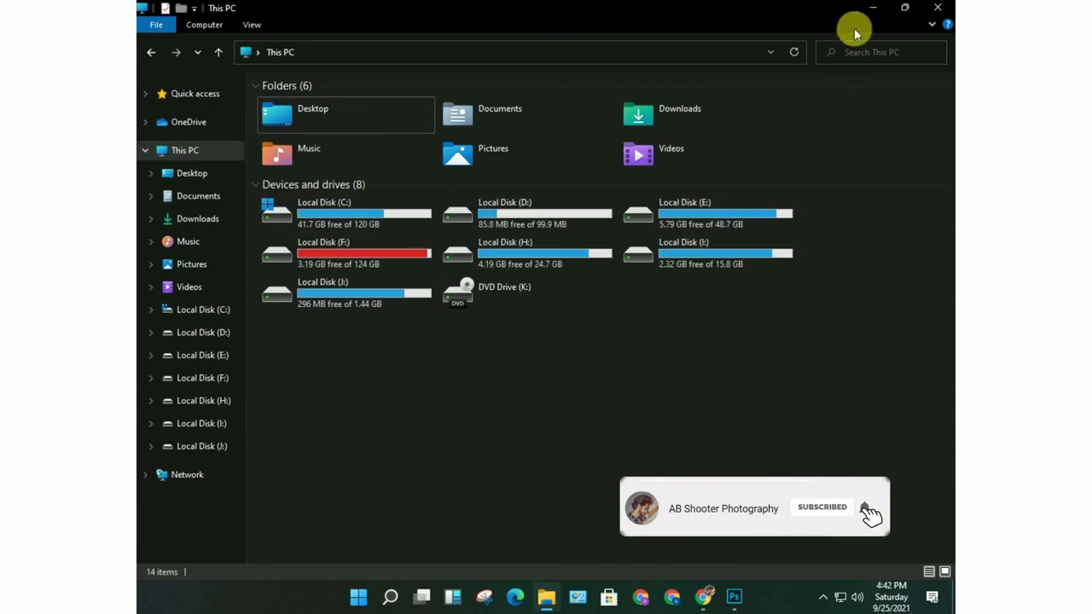
left_click(937, 7)
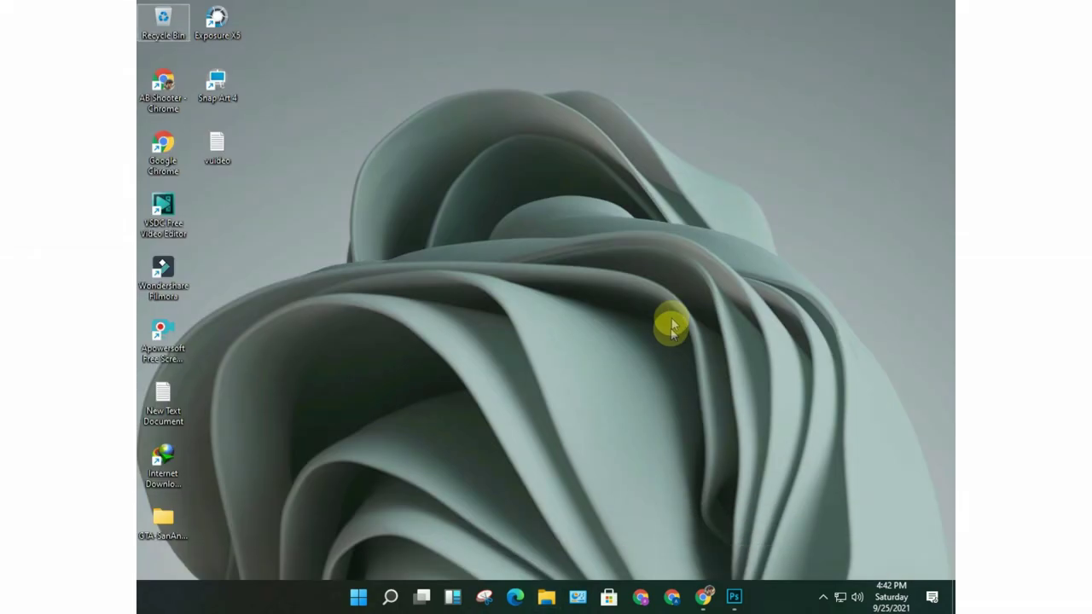
- Switch to Photoshop and start the Open command for loading a file
left_click(734, 596)
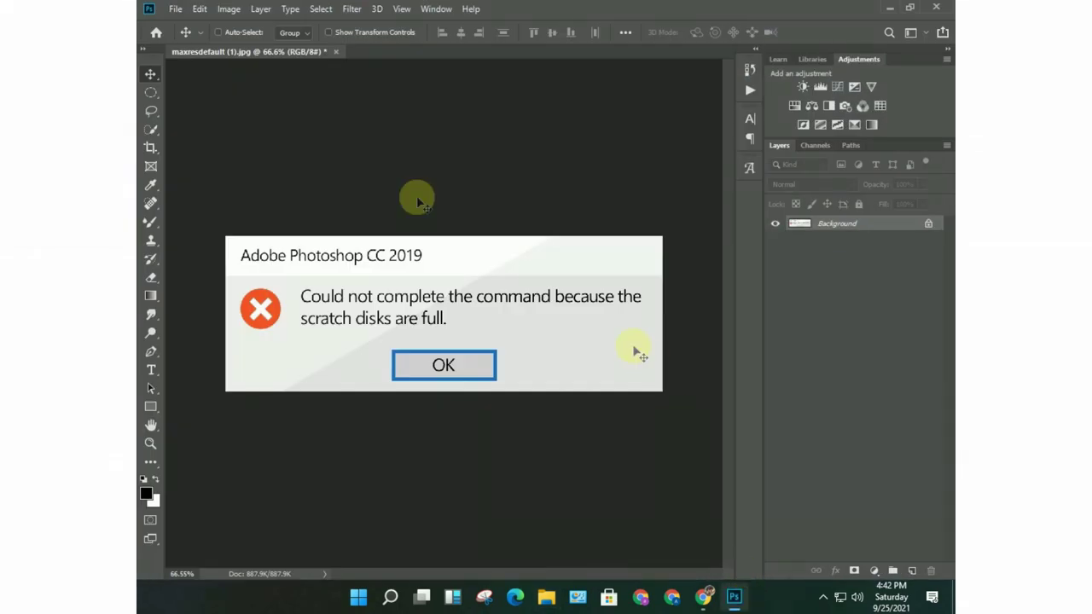
left_click(175, 9)
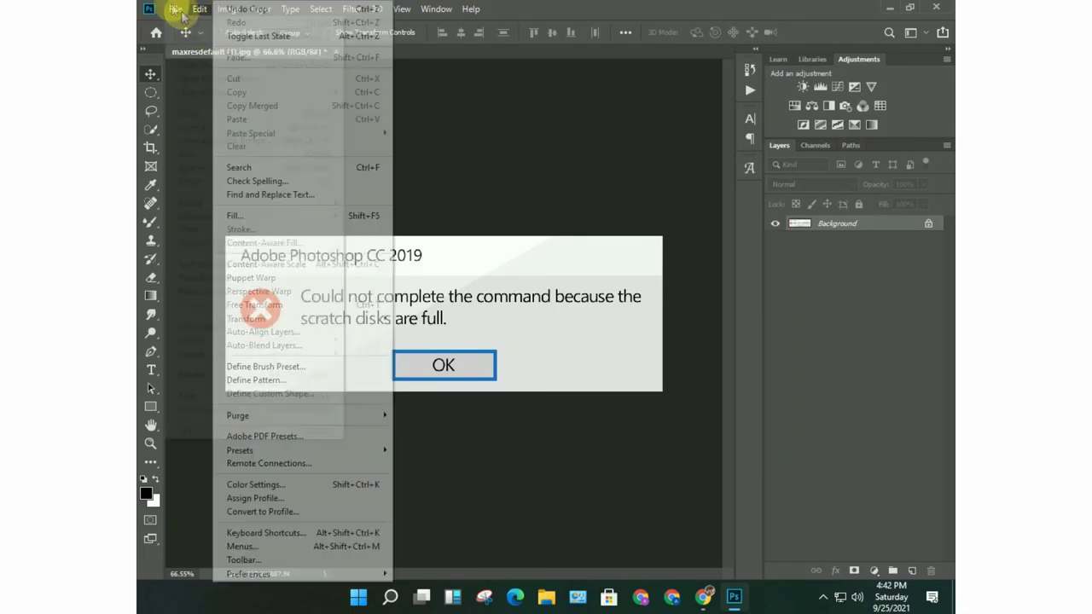
left_click(188, 40)
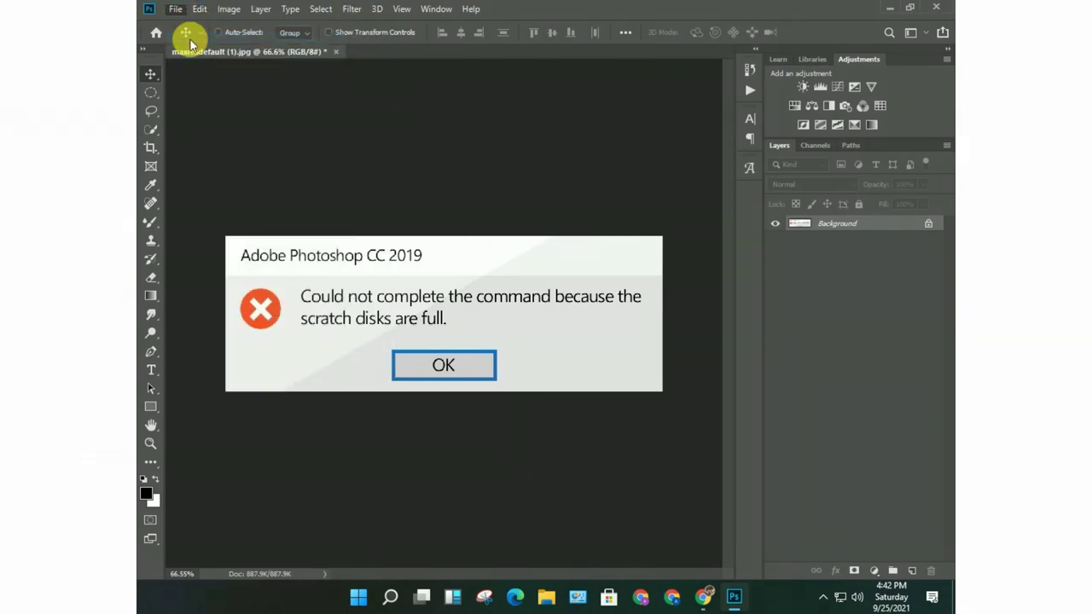